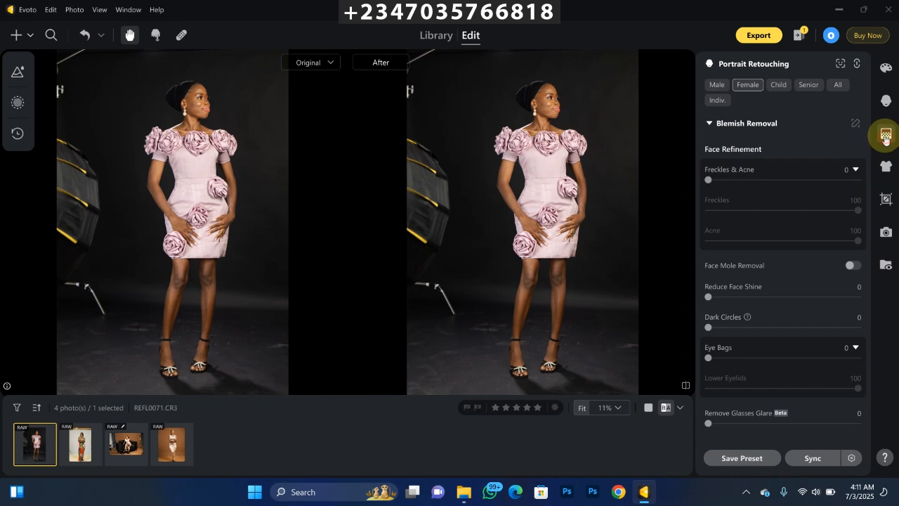
Turn on Distractions Removal in the background adjustments for the standing portrait REFL0348.CR3.
left_click(885, 133)
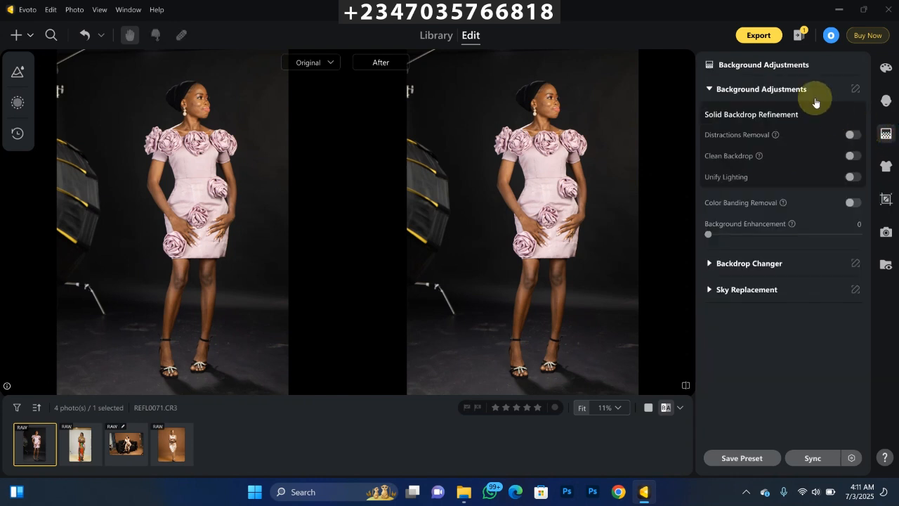
left_click(81, 448)
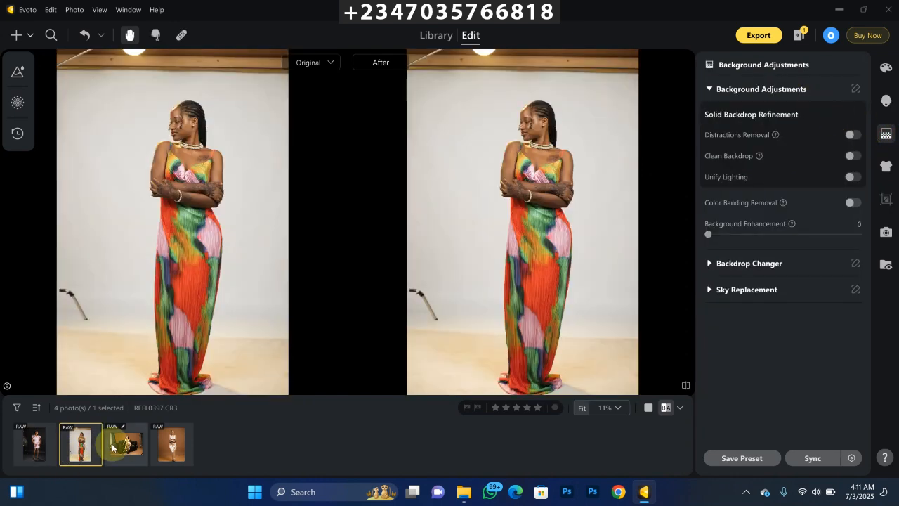
left_click(129, 445)
left_click(161, 451)
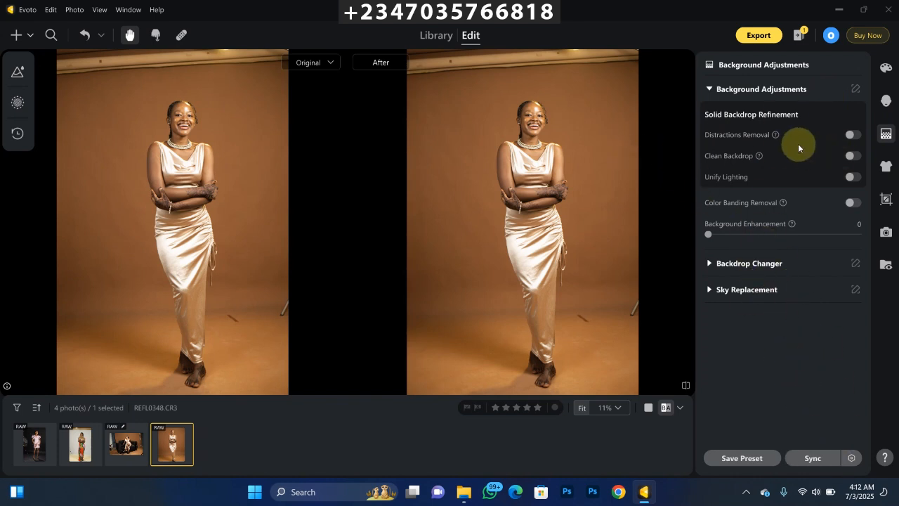
left_click(852, 136)
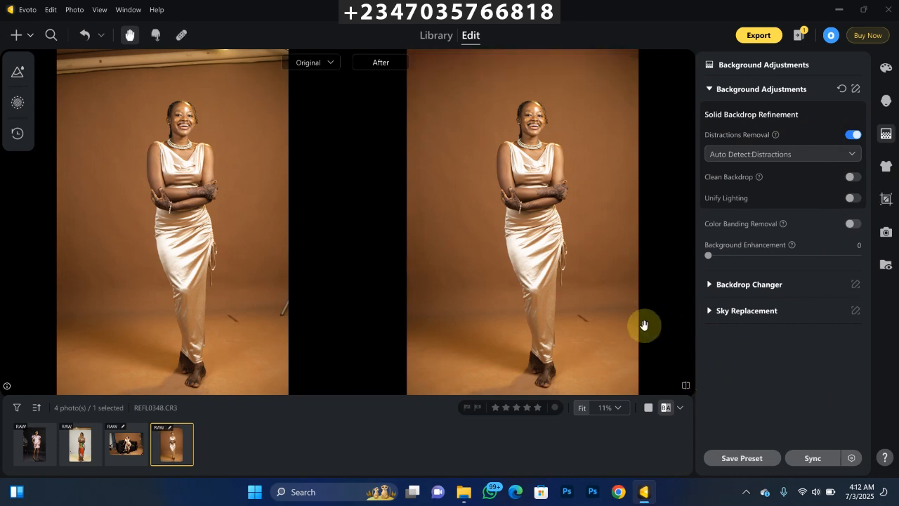
Examine the backdrop's upper edge, right side and floor against the original to judge the distraction removal.
scroll(644, 321, "up", 3)
scroll(525, 220, "down", 5)
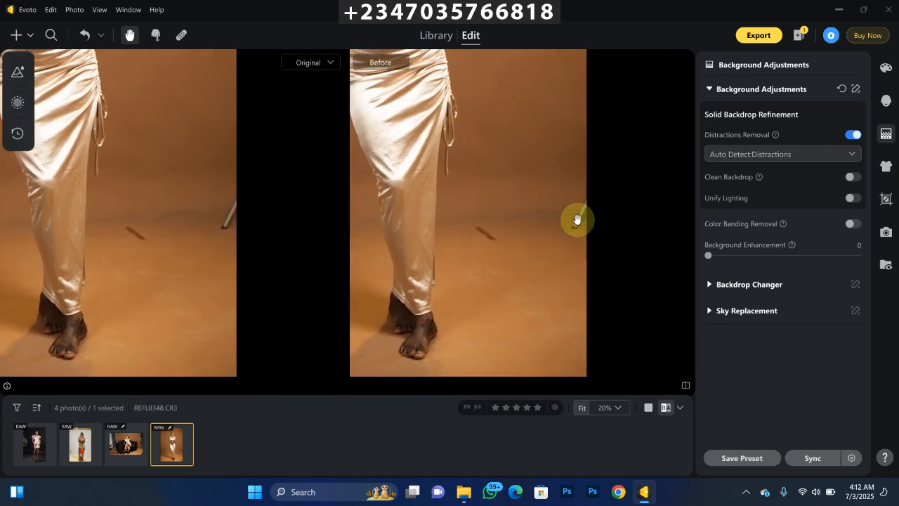
scroll(578, 227, "down", 4)
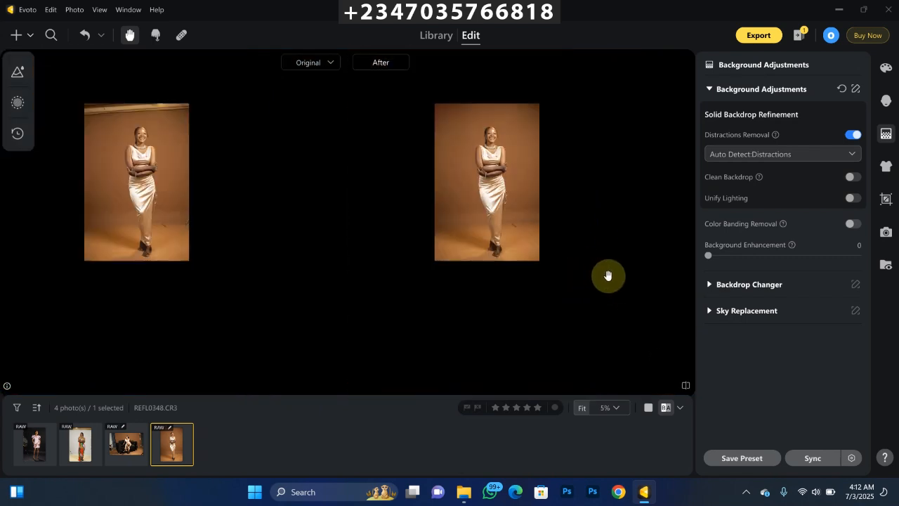
scroll(519, 235, "up", 3)
scroll(513, 228, "down", 3)
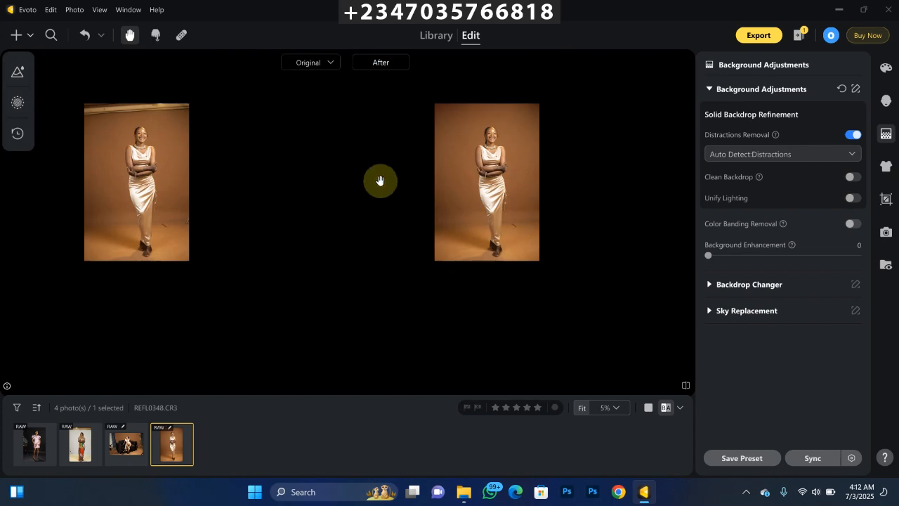
scroll(334, 140, "up", 4)
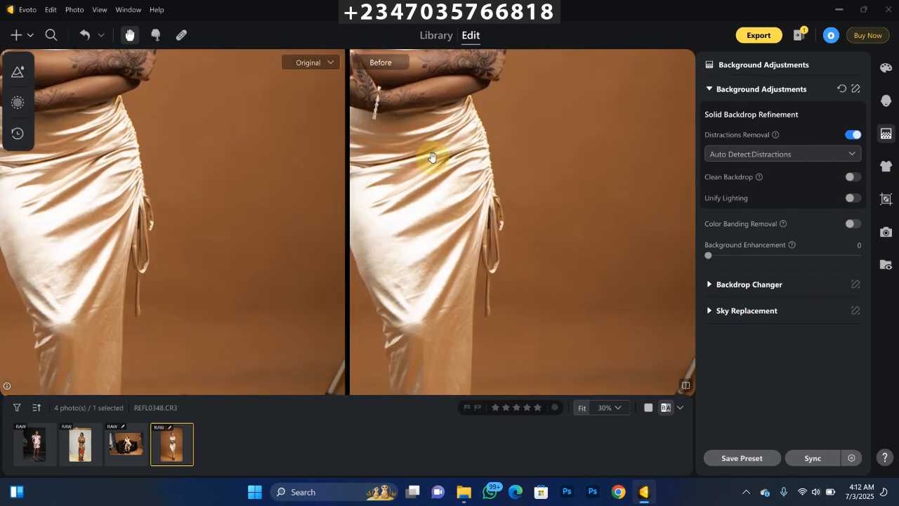
scroll(481, 278, "up", 5)
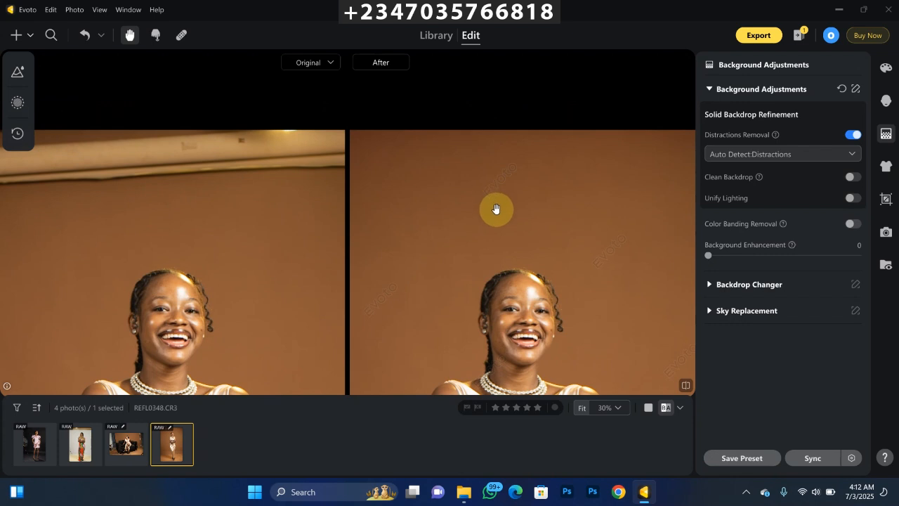
scroll(497, 136, "down", 4)
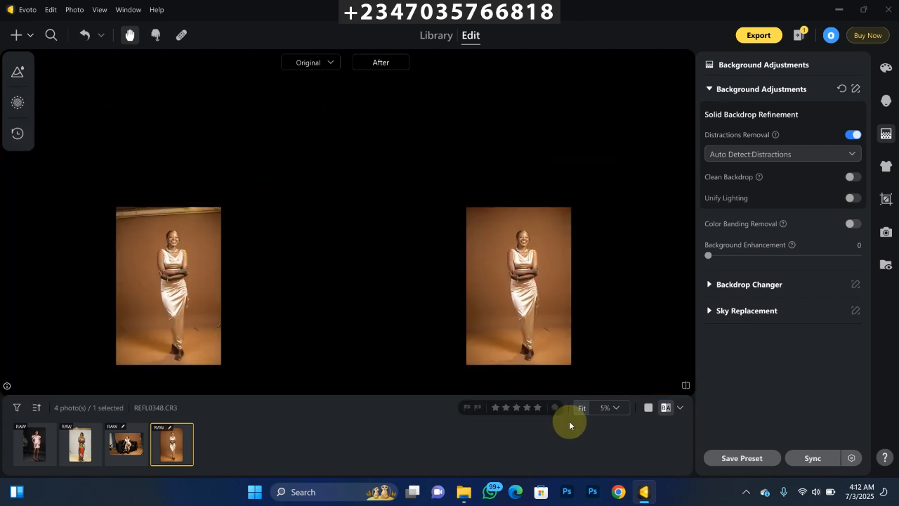
scroll(549, 344, "up", 1)
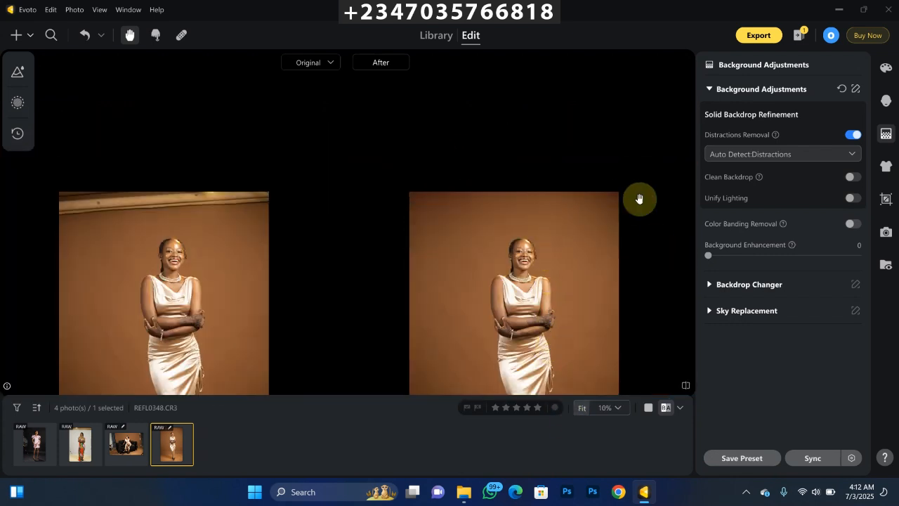
key("ctrl+minus")
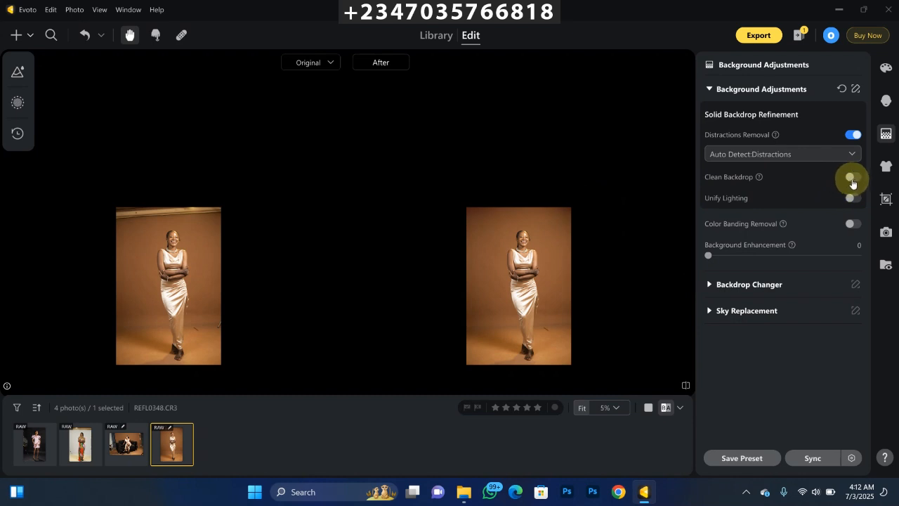
Turn on Clean Backdrop for the standing portrait, keeping Background & Ground at 100.
left_click(851, 180)
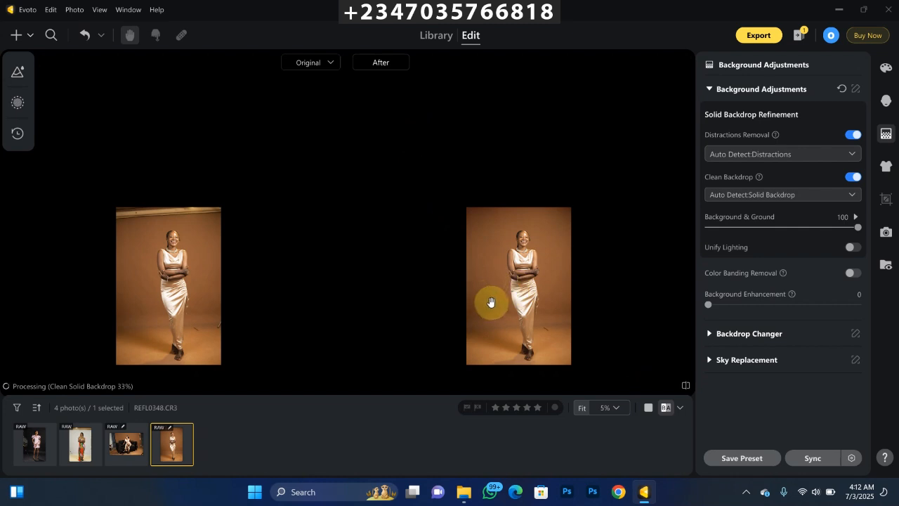
scroll(476, 253, "up", 2)
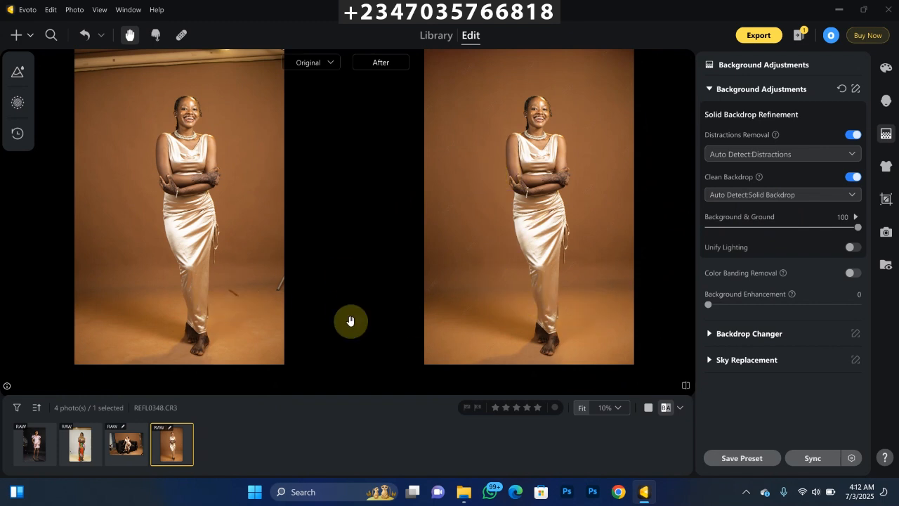
Compare the cleaned wall and floor around the standing woman with the original at different magnifications.
scroll(518, 247, "down", 1)
scroll(520, 250, "up", 1)
scroll(487, 211, "down", 1)
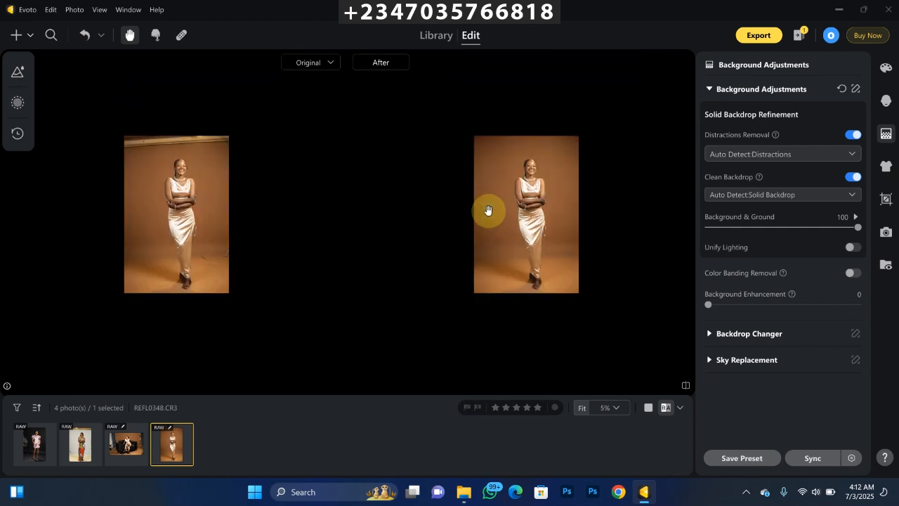
scroll(463, 211, "up", 1)
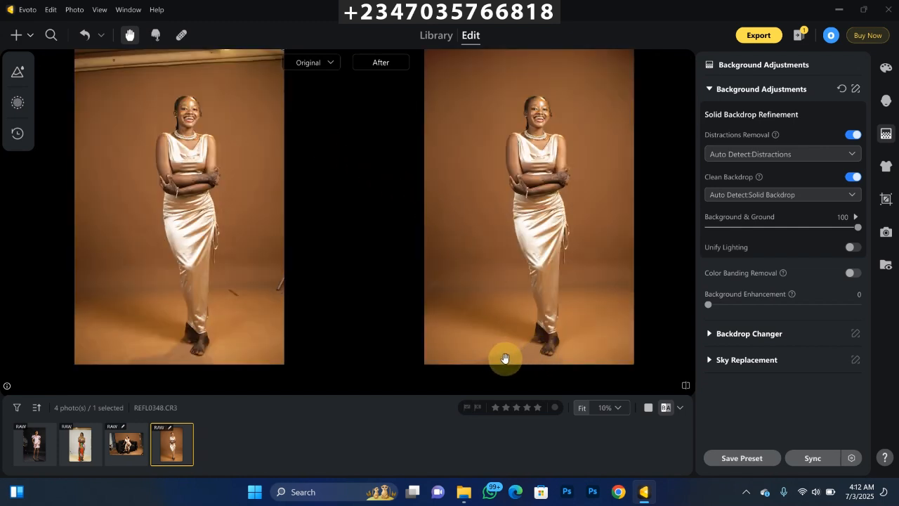
scroll(483, 344, "down", 1)
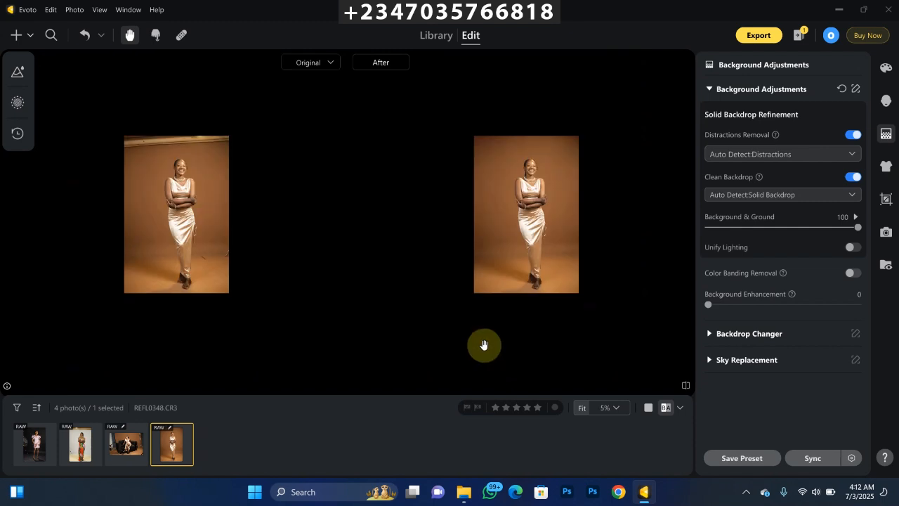
scroll(483, 340, "up", 1)
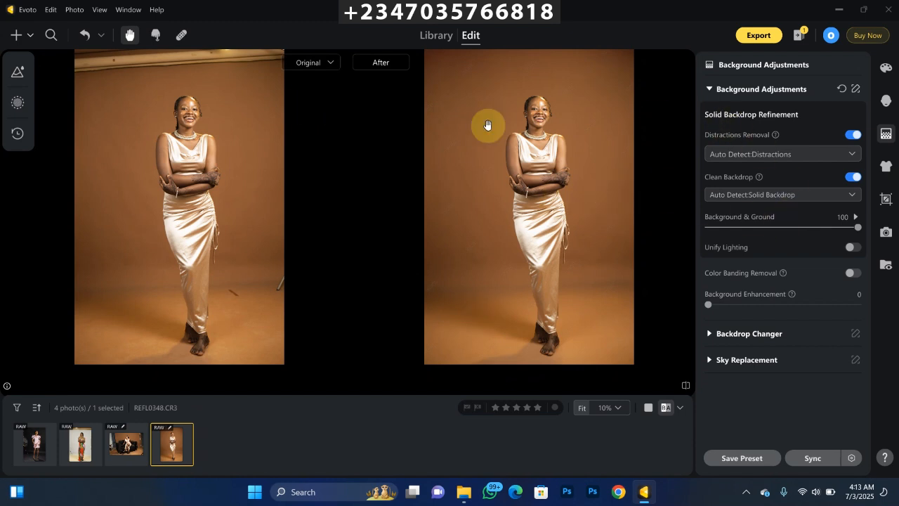
scroll(491, 217, "down", 1)
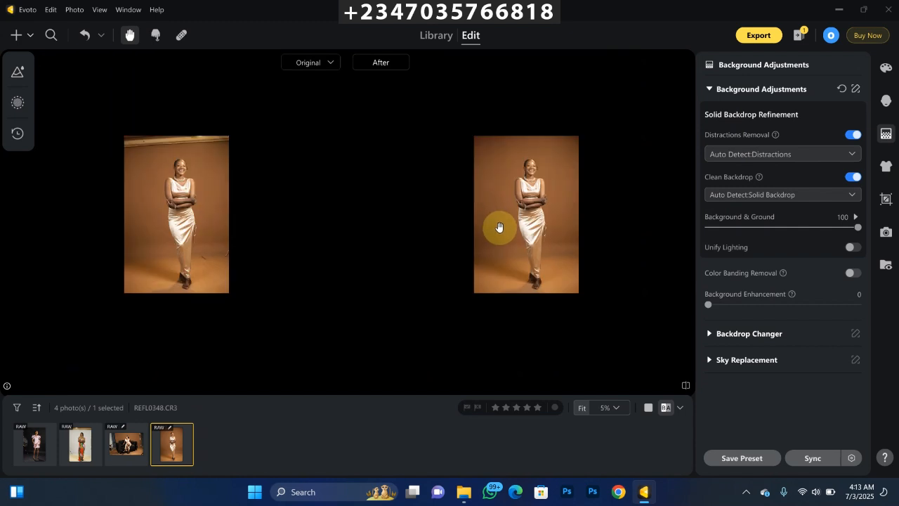
scroll(492, 268, "up", 1)
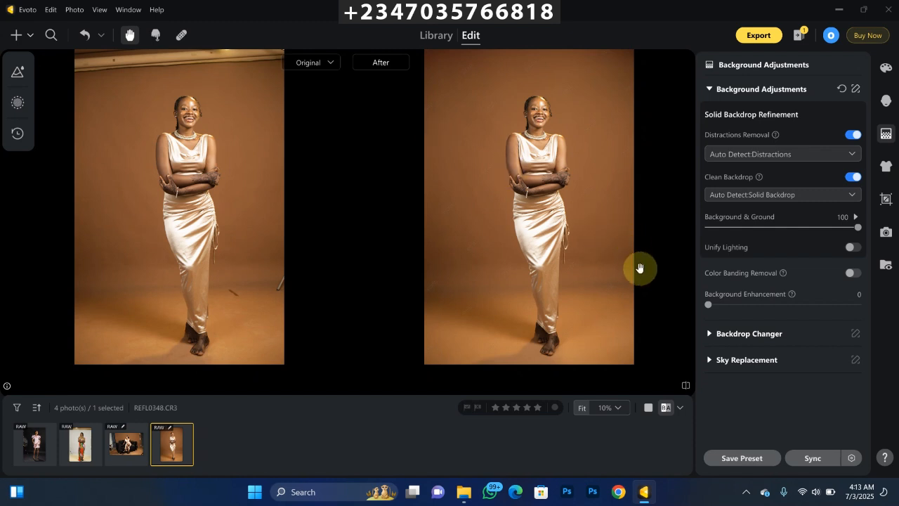
Turn on Unify Lighting with automatic solid backdrop detection, set its Amount to 55 and compare before and after.
left_click(850, 249)
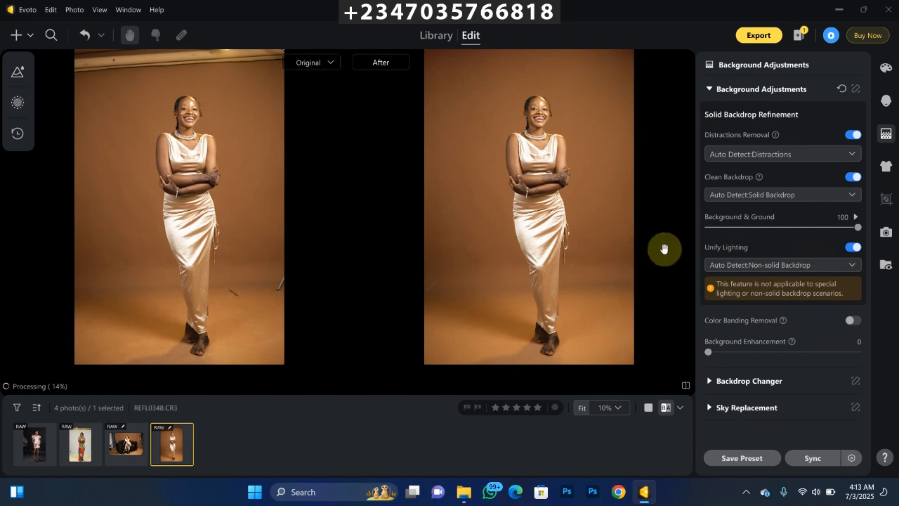
left_click(803, 265)
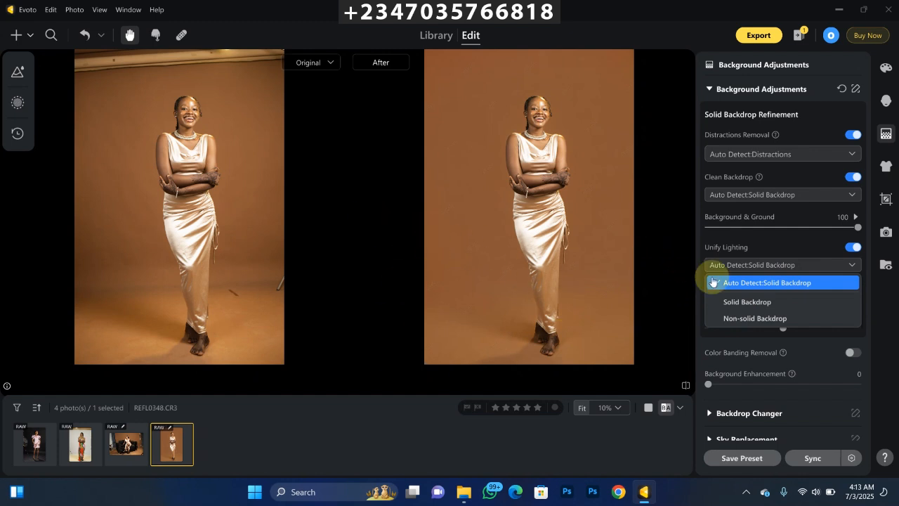
left_click(747, 255)
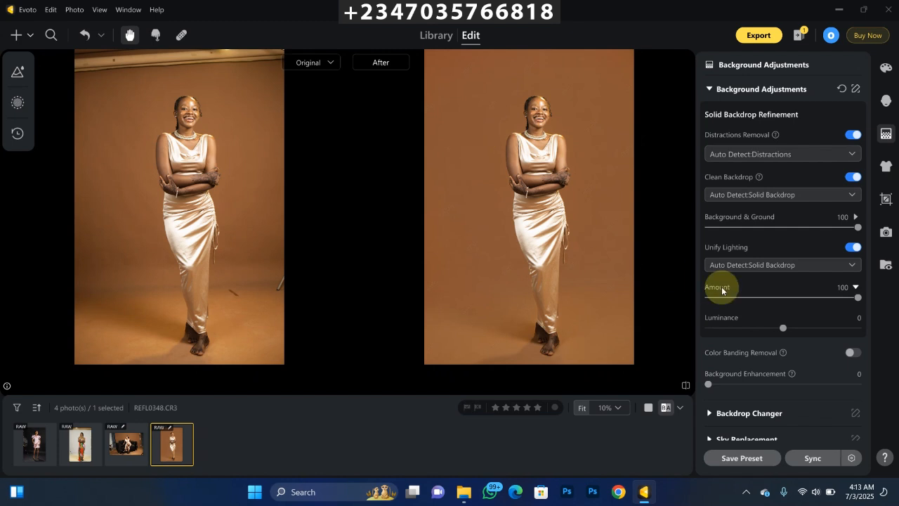
left_click_drag(857, 301, 788, 298)
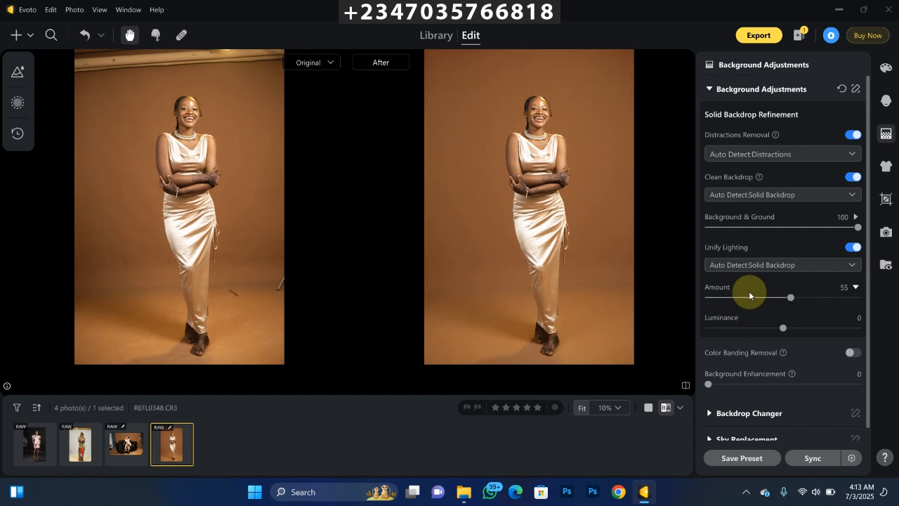
key("backslash")
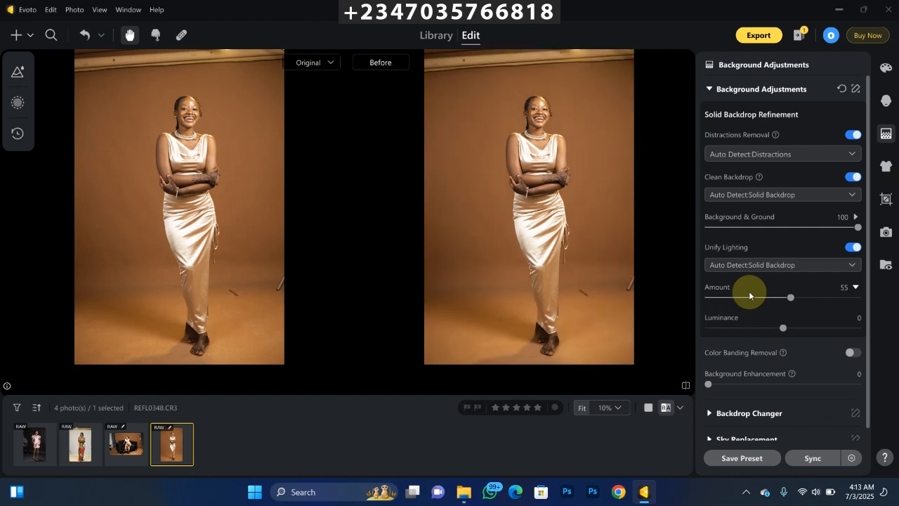
key("backslash")
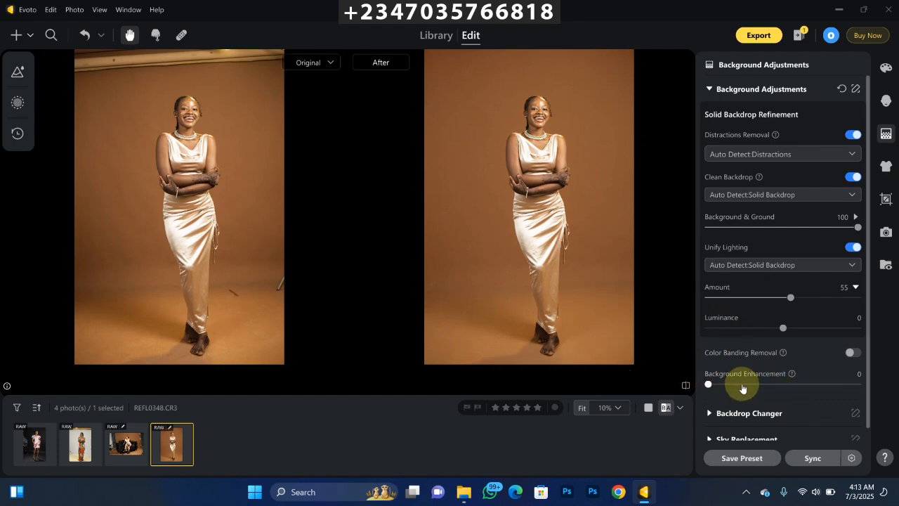
Set Background Enhancement to 84 on the standing portrait and view the sync settings without saving them.
left_click_drag(710, 387, 834, 384)
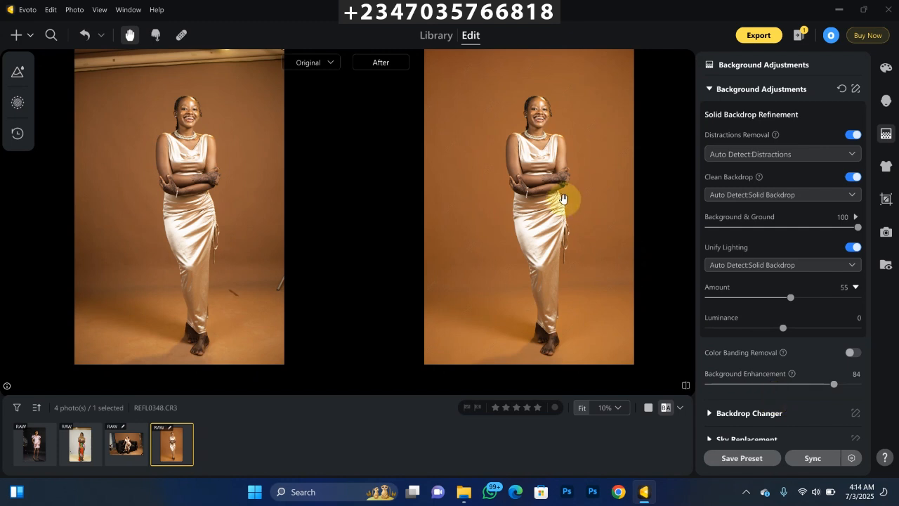
key("ctrl+c")
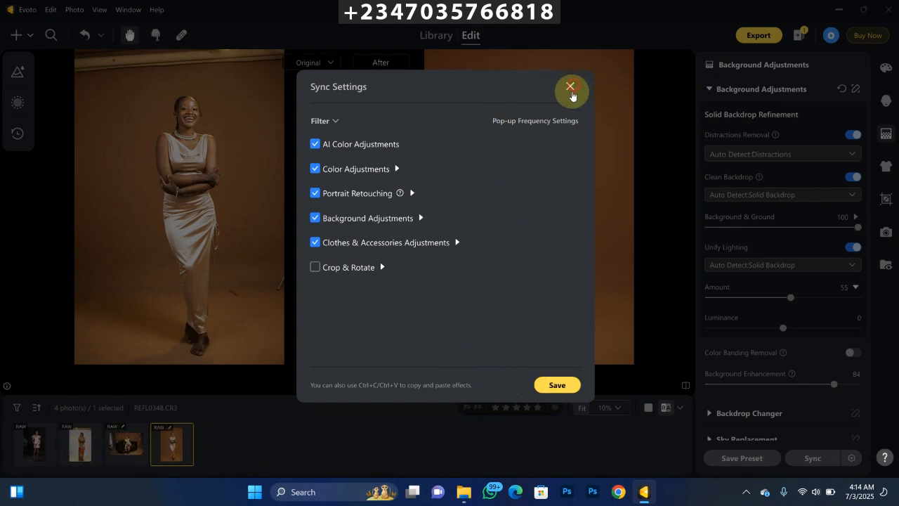
left_click(569, 86)
Set Distractions Removal to Distractions on the sofa portrait REFL0355.CR3 and compare the backdrop with the original.
left_click(129, 451)
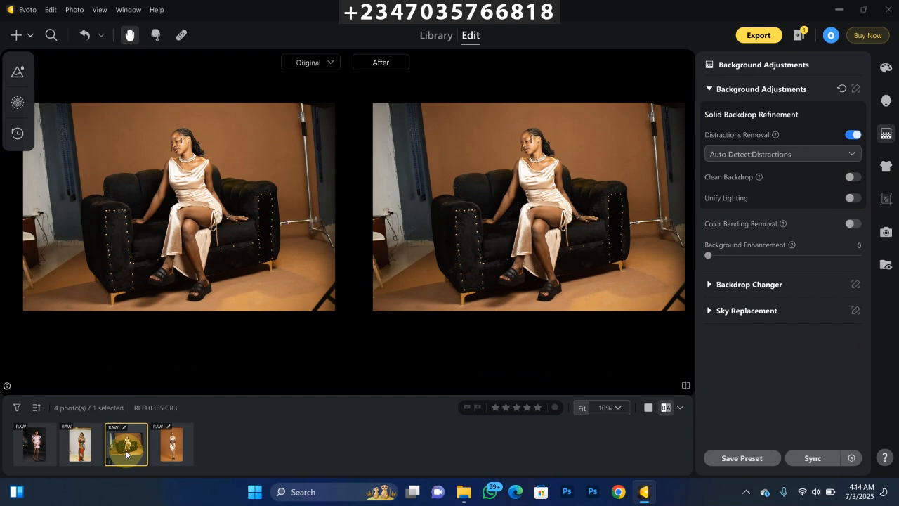
left_click(163, 461)
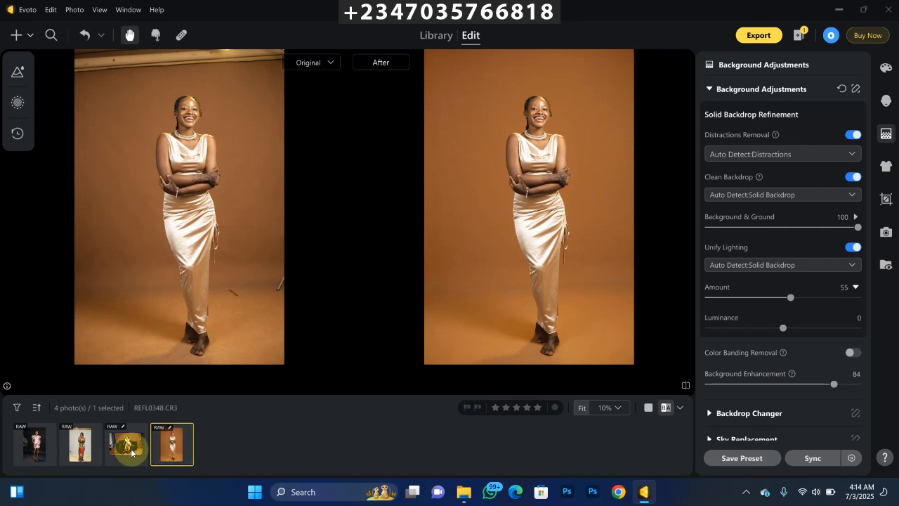
left_click(131, 451)
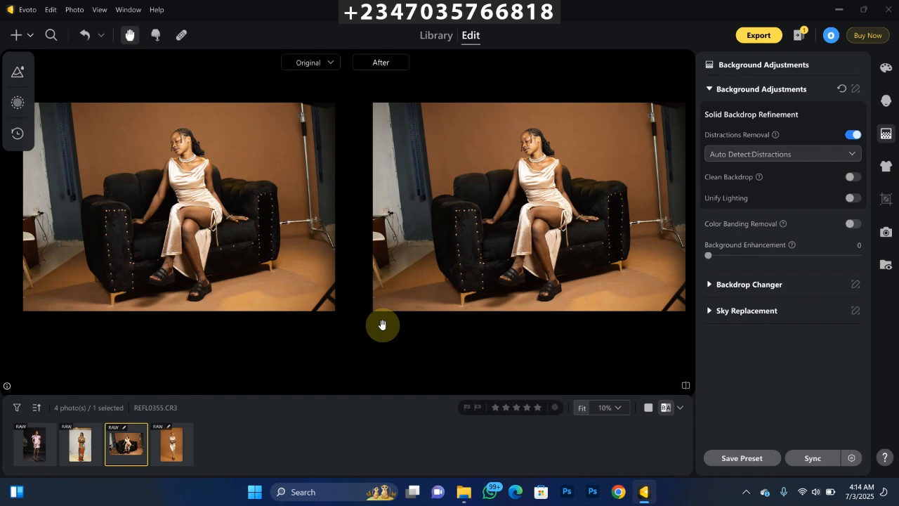
scroll(407, 232, "up", 2)
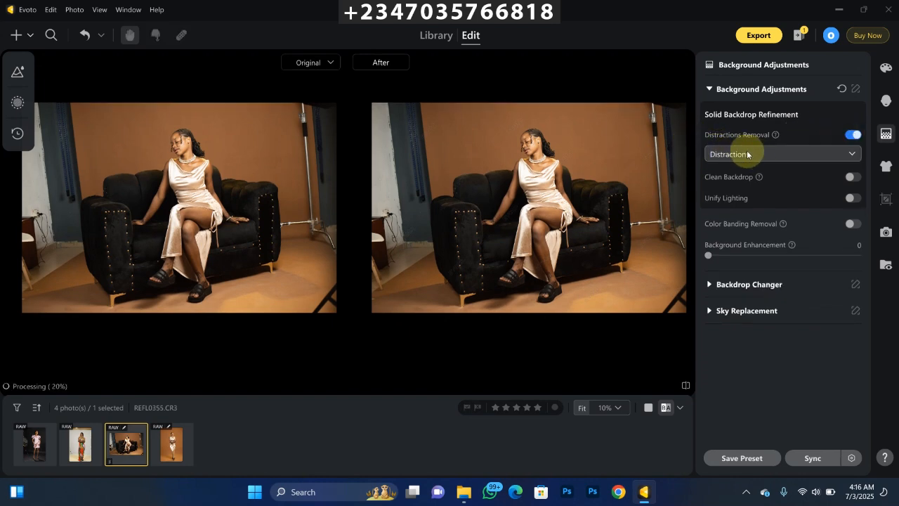
left_click(736, 153)
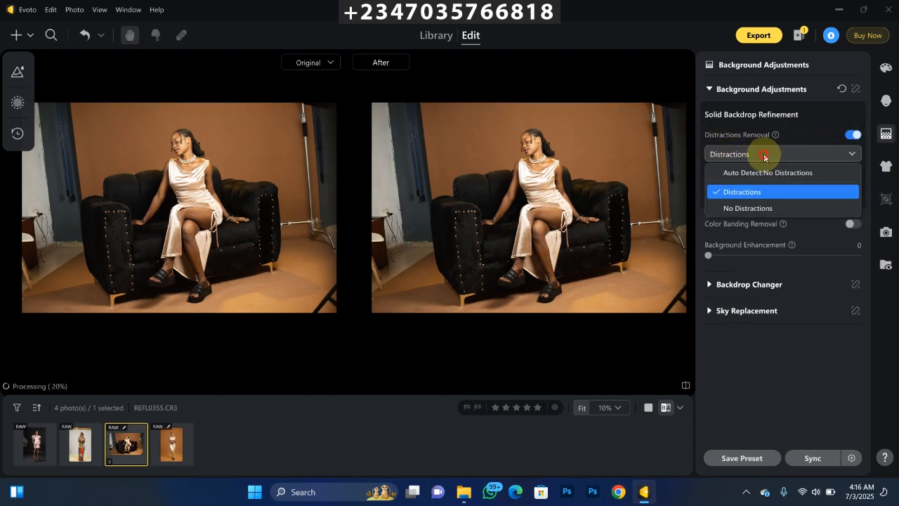
left_click(745, 193)
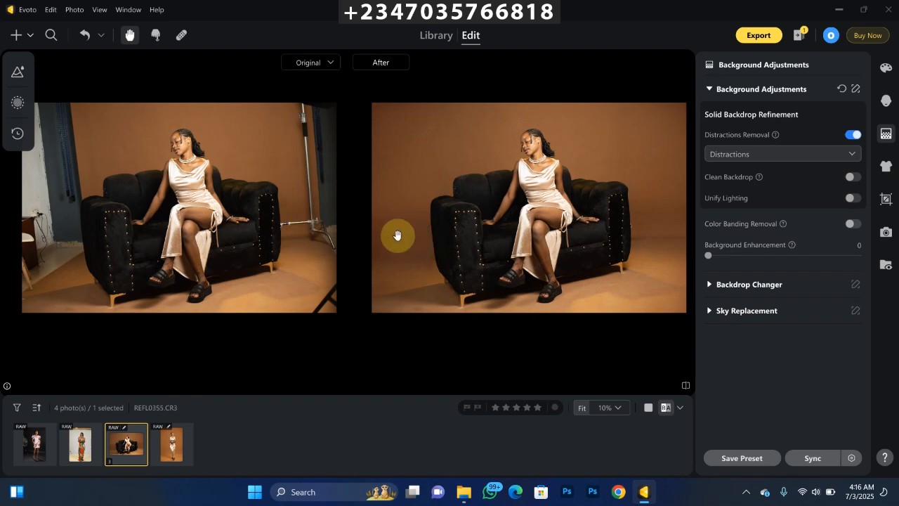
scroll(419, 311, "down", 1)
scroll(419, 311, "up", 1)
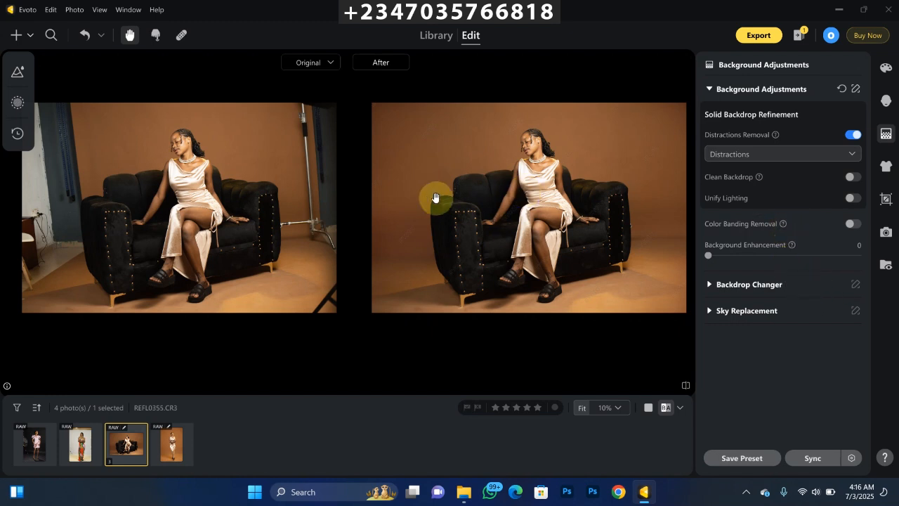
Turn on Clean Backdrop as Solid Backdrop for the sofa portrait and inspect the cleaned area around the sofa up close.
left_click(852, 179)
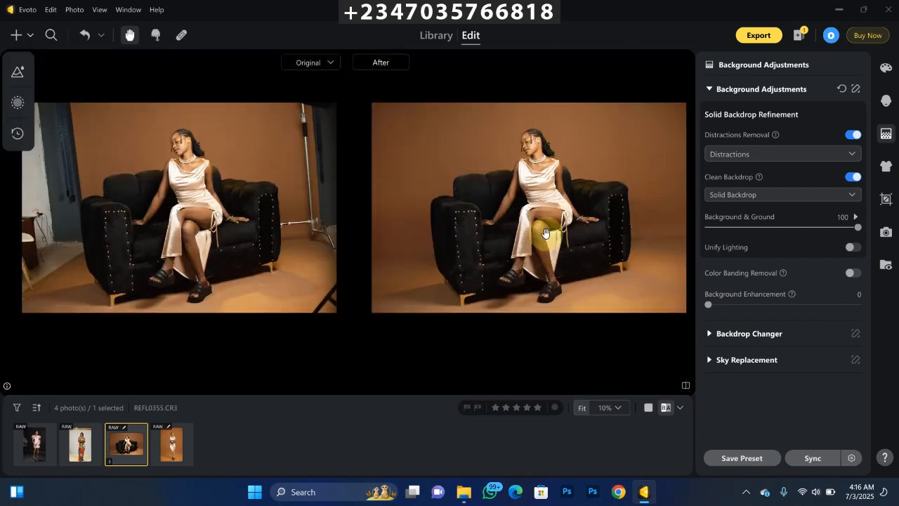
left_click(545, 305)
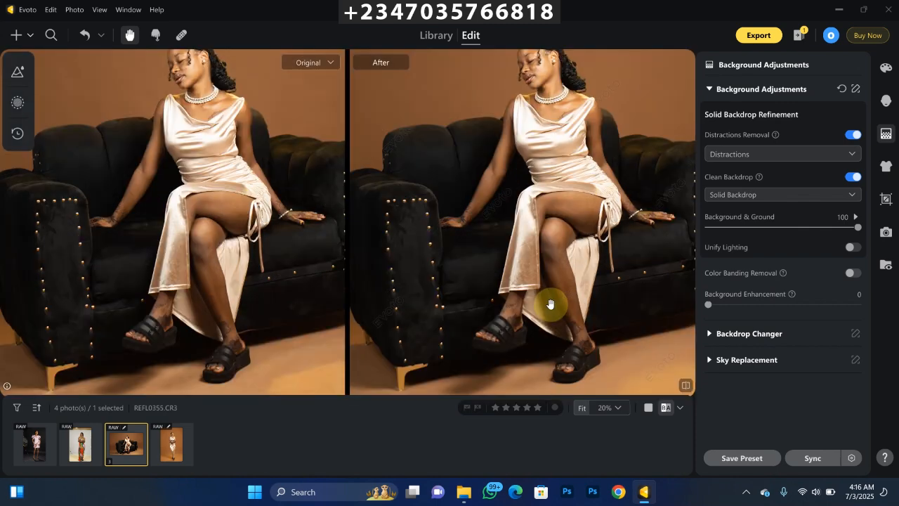
left_click(571, 291)
mouse_move(566, 293)
left_mouse_down()
mouse_move(562, 285)
mouse_move(570, 299)
left_mouse_up()
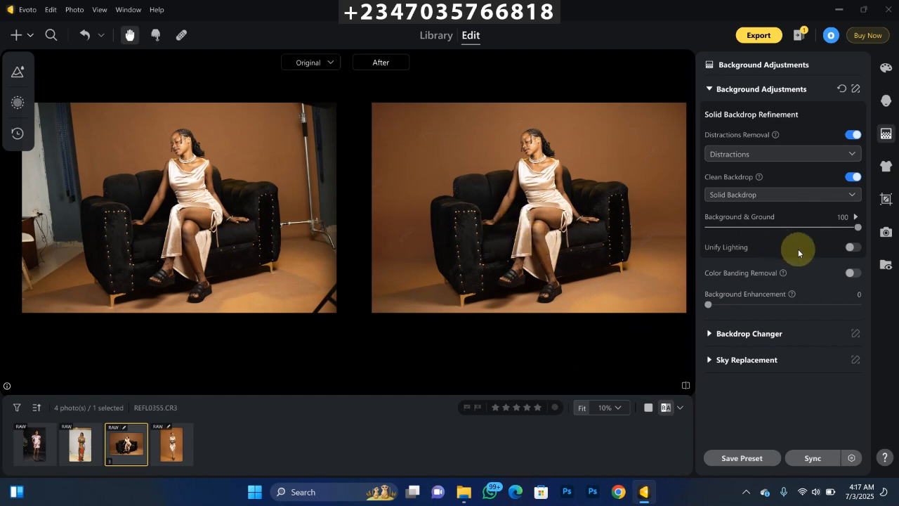
Turn on Unify Lighting as Solid Backdrop with Amount 63, and set Clean Backdrop's Background & Ground to 66.
left_click(853, 248)
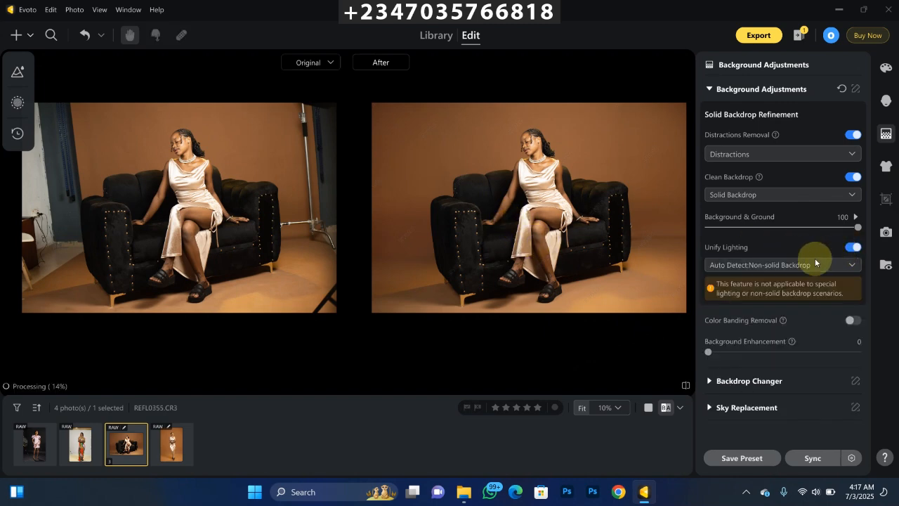
left_click(783, 267)
left_click(748, 302)
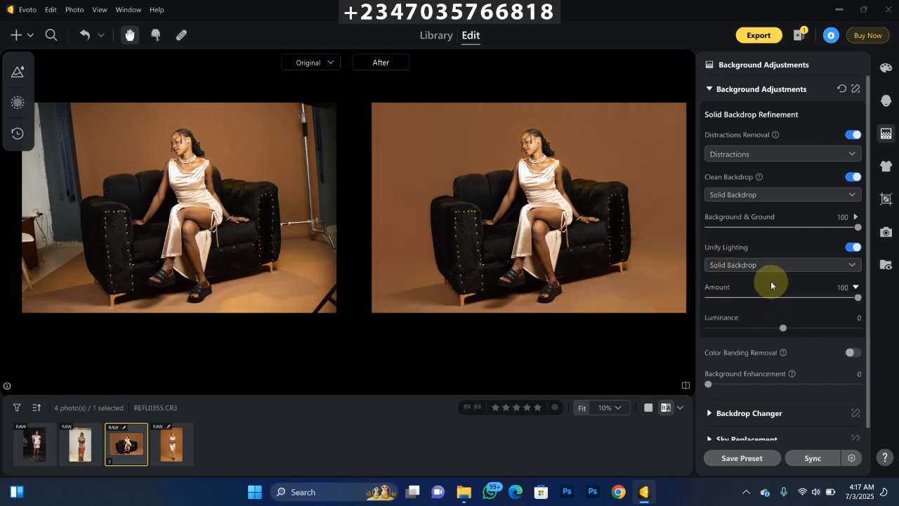
key("space")
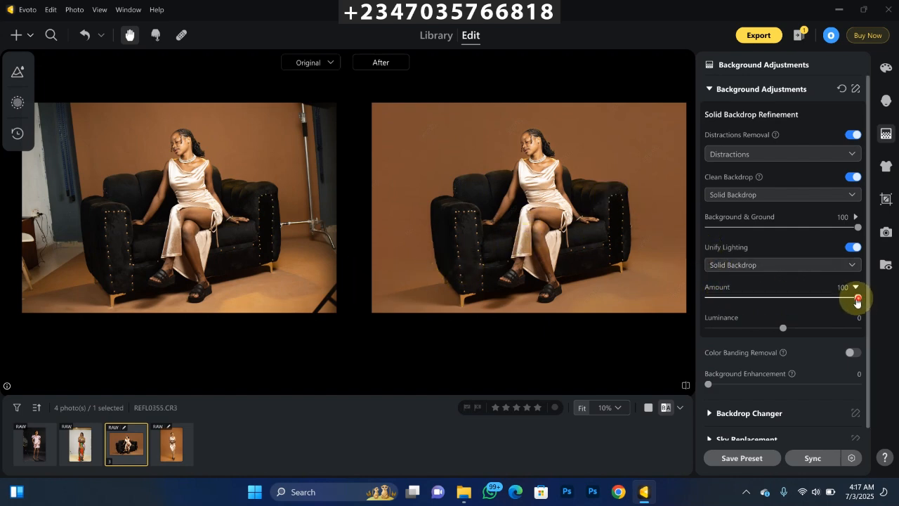
left_click_drag(857, 297, 802, 297)
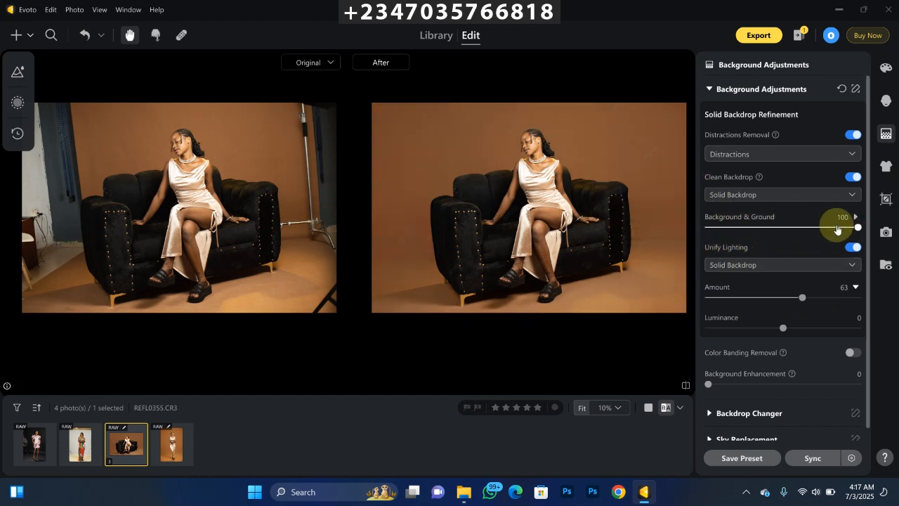
left_click_drag(868, 231, 807, 234)
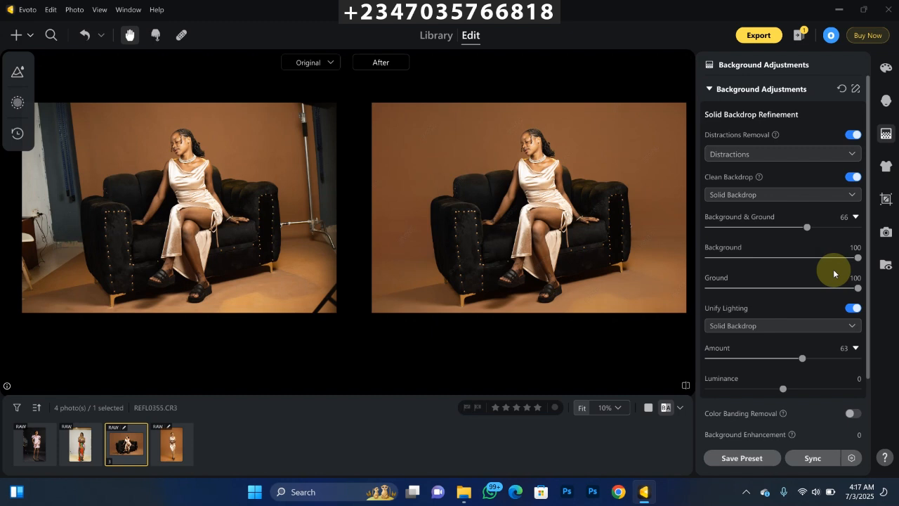
Open the pink-dress portrait REFL0071.CR3, inspect its dark floor and backdrop, and turn on Distractions Removal with automatic detection.
left_click(33, 457)
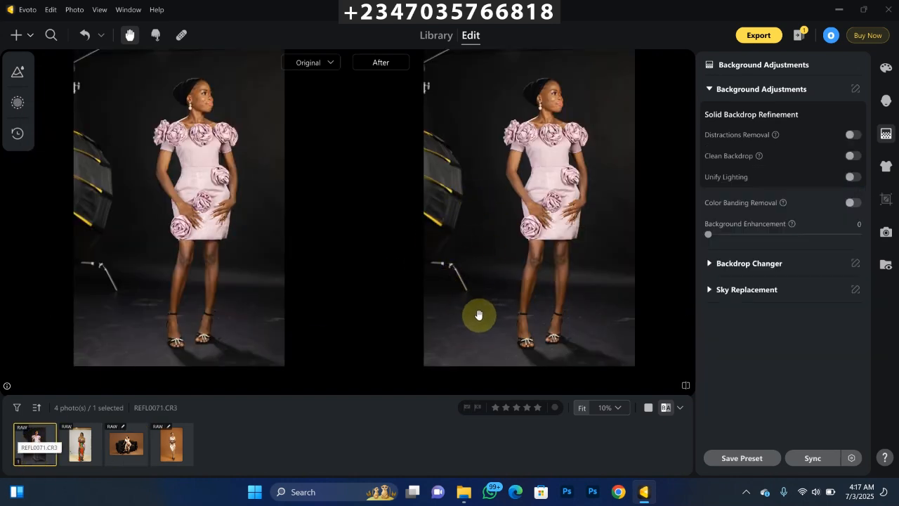
scroll(478, 315, "up", 1)
left_click_drag(502, 331, 411, 223)
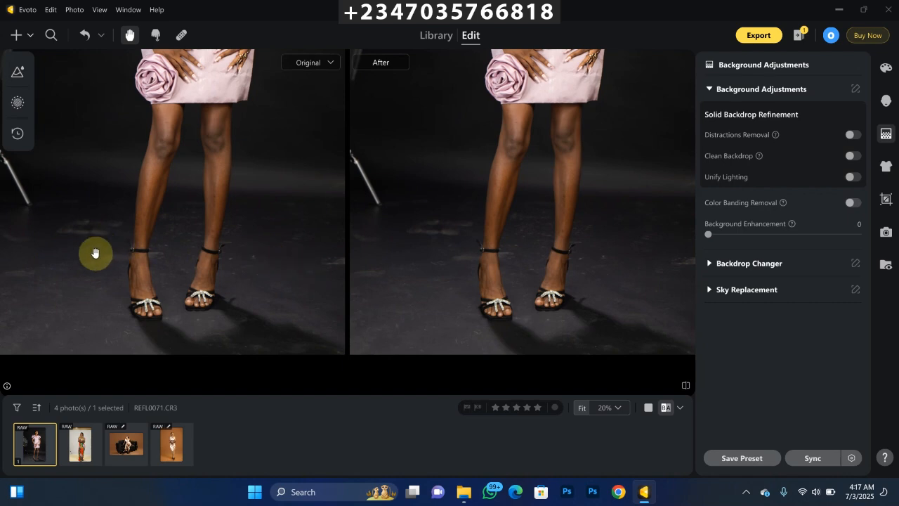
scroll(191, 256, "down", 2)
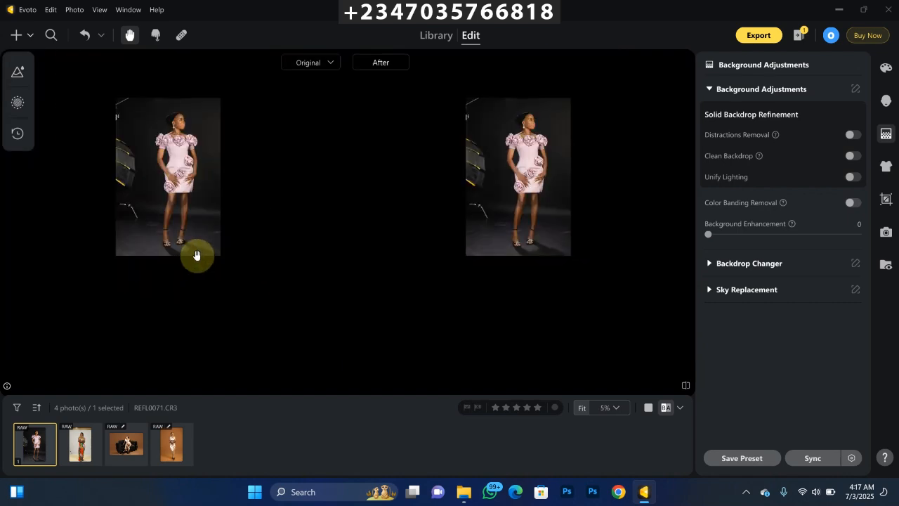
scroll(217, 223, "up", 1)
left_click_drag(527, 184, 539, 279)
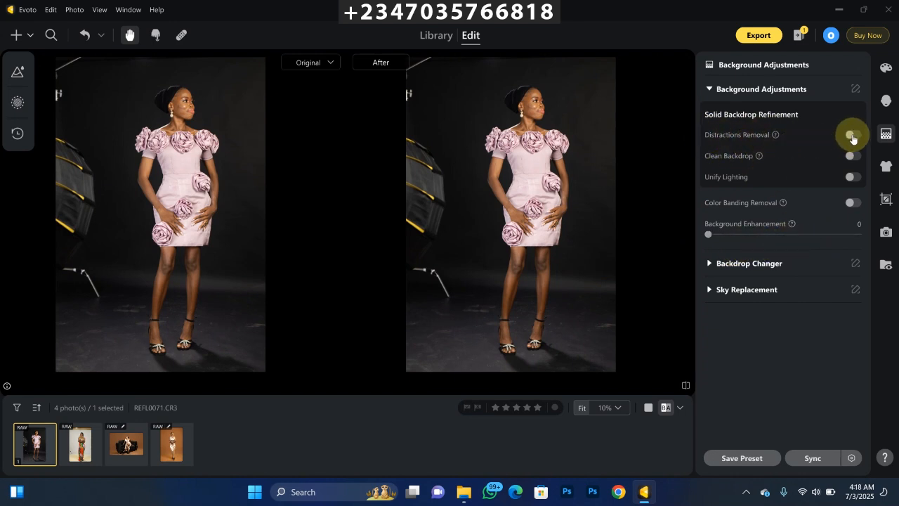
left_click(851, 135)
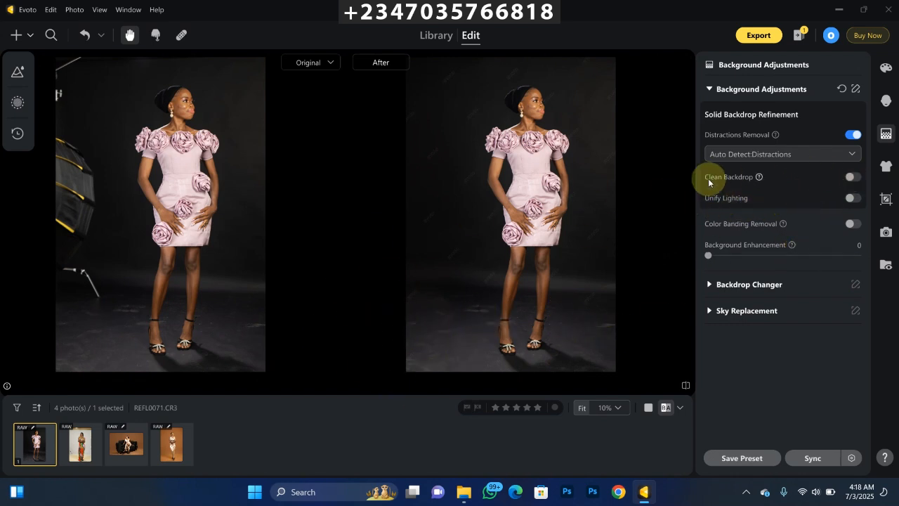
Turn on Clean Backdrop for the pink-dress portrait, set it to Solid Backdrop and compare before and after.
left_click(853, 178)
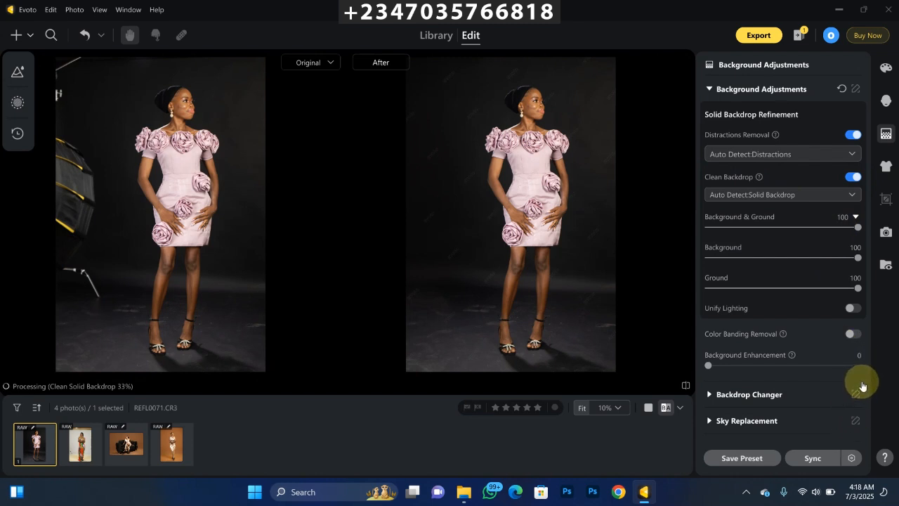
left_click(779, 195)
left_click(741, 229)
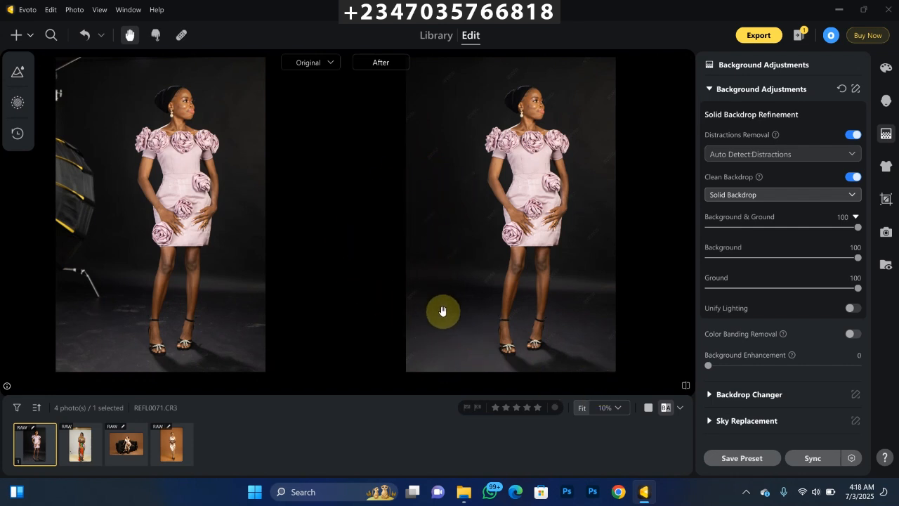
key("backslash")
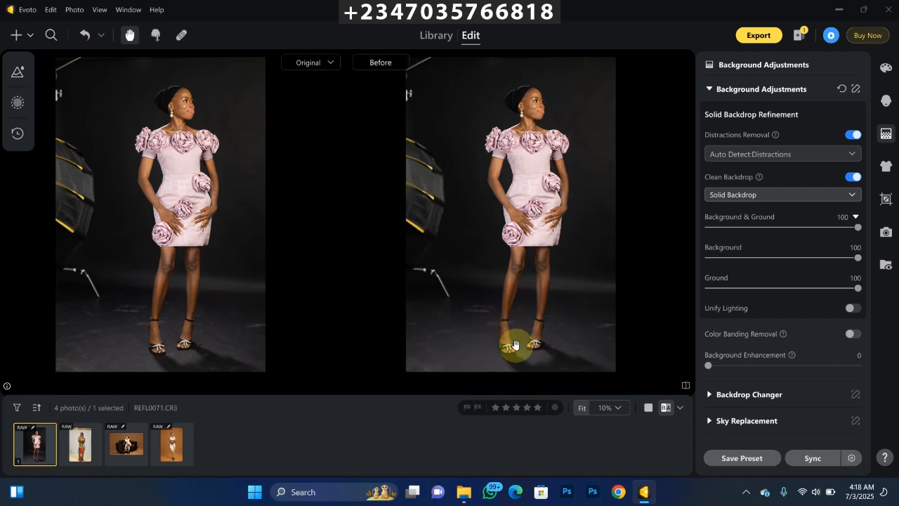
key("backslash")
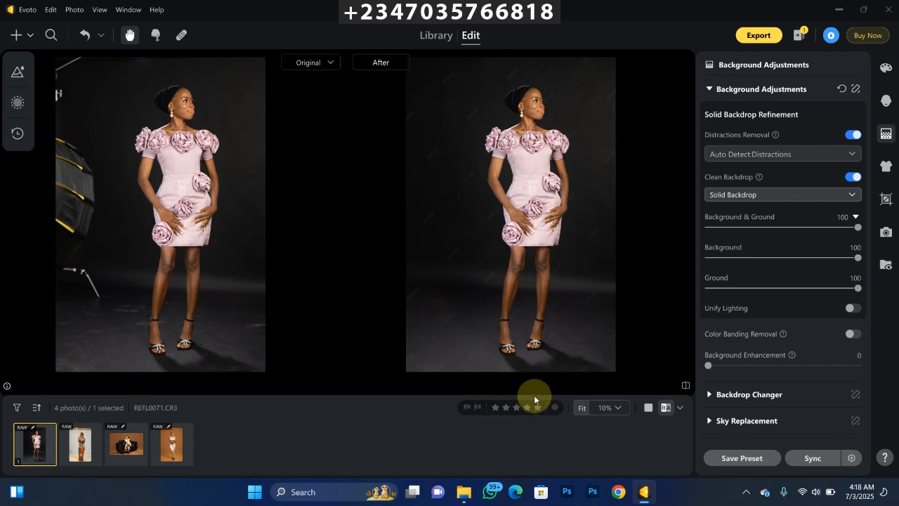
key("backslash")
key("backslash")
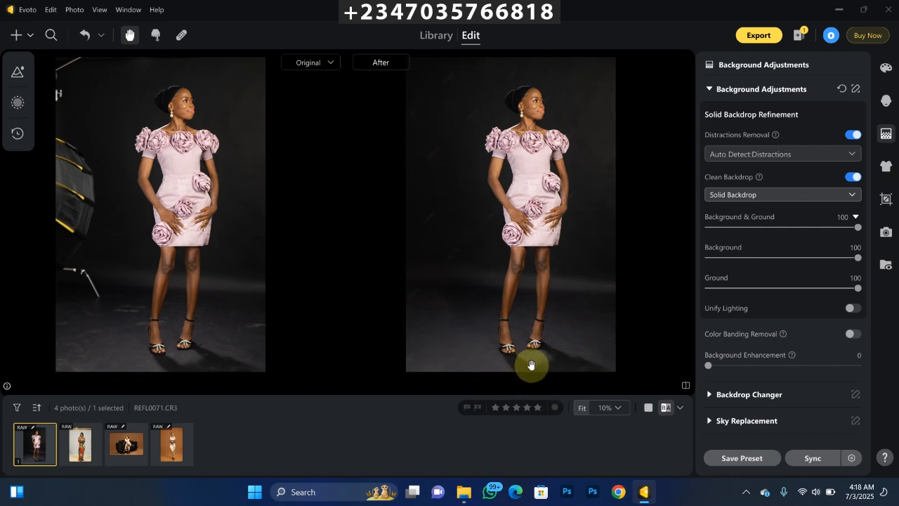